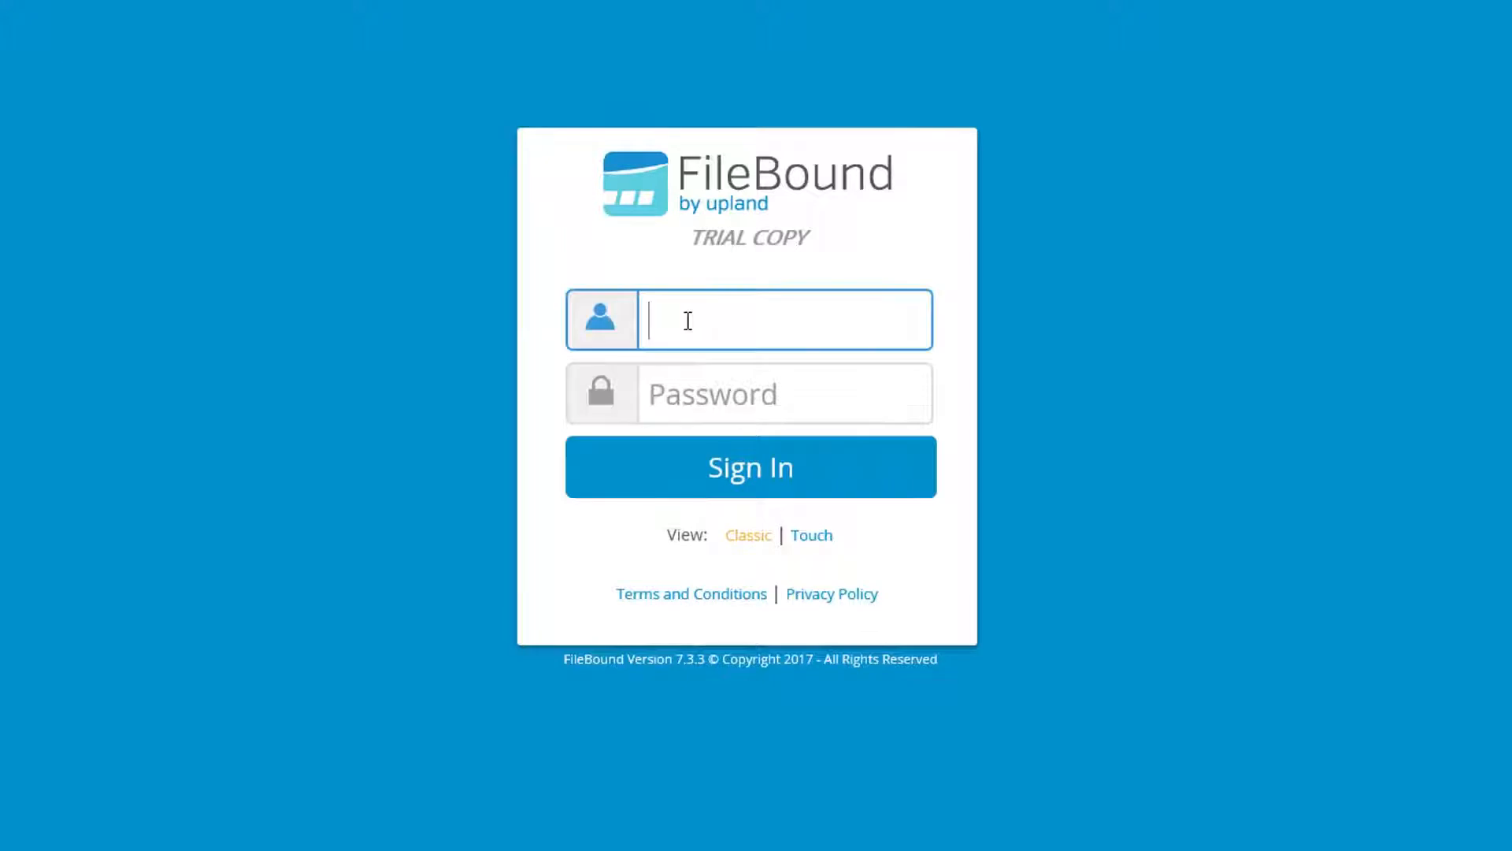
Sign in to FileBound with the username DataBuild and the account password.
text(da)
click(686, 377)
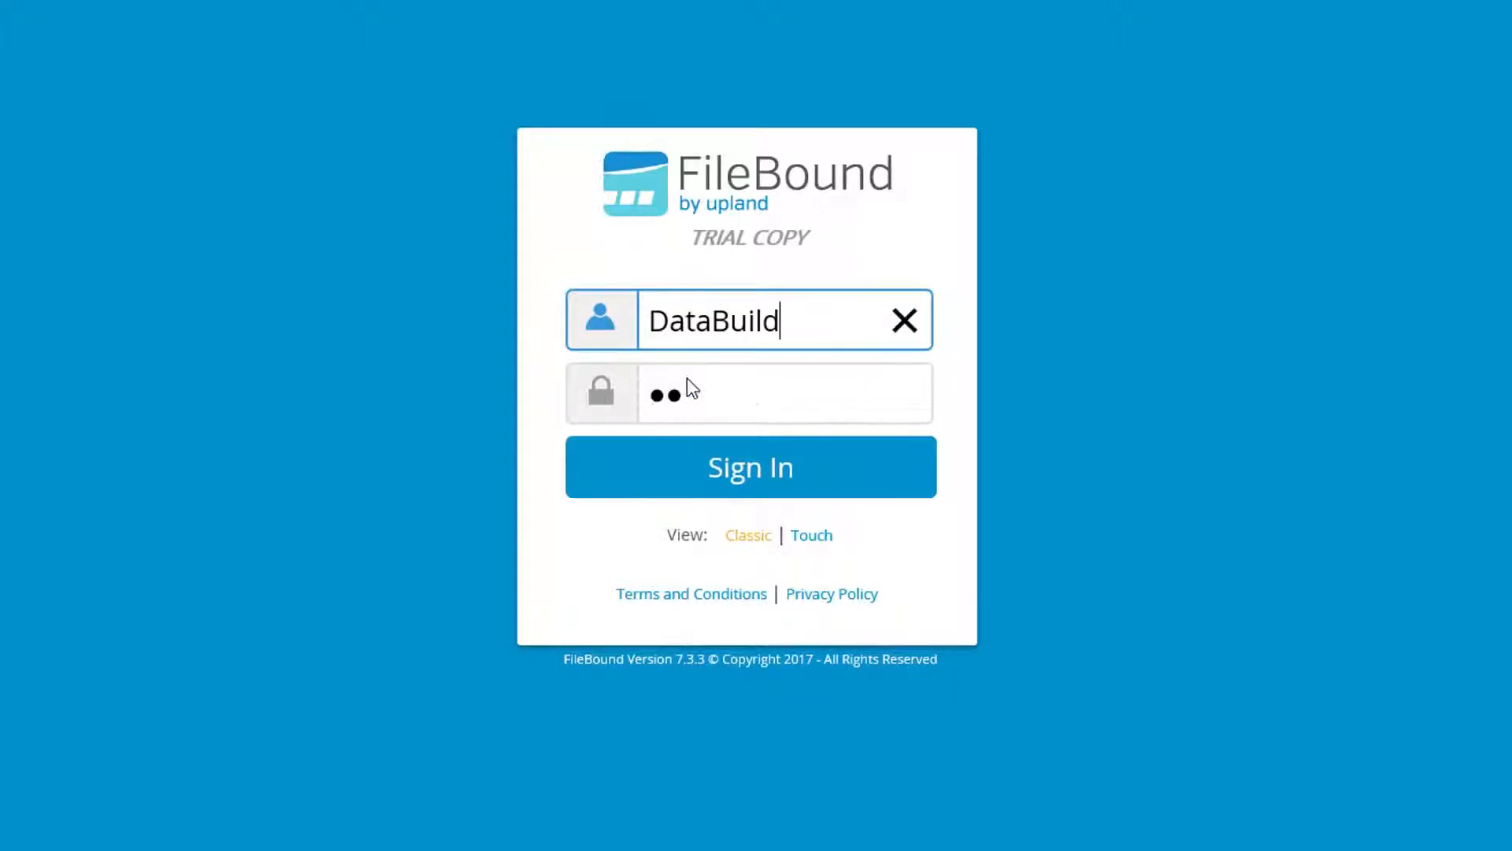
click(692, 471)
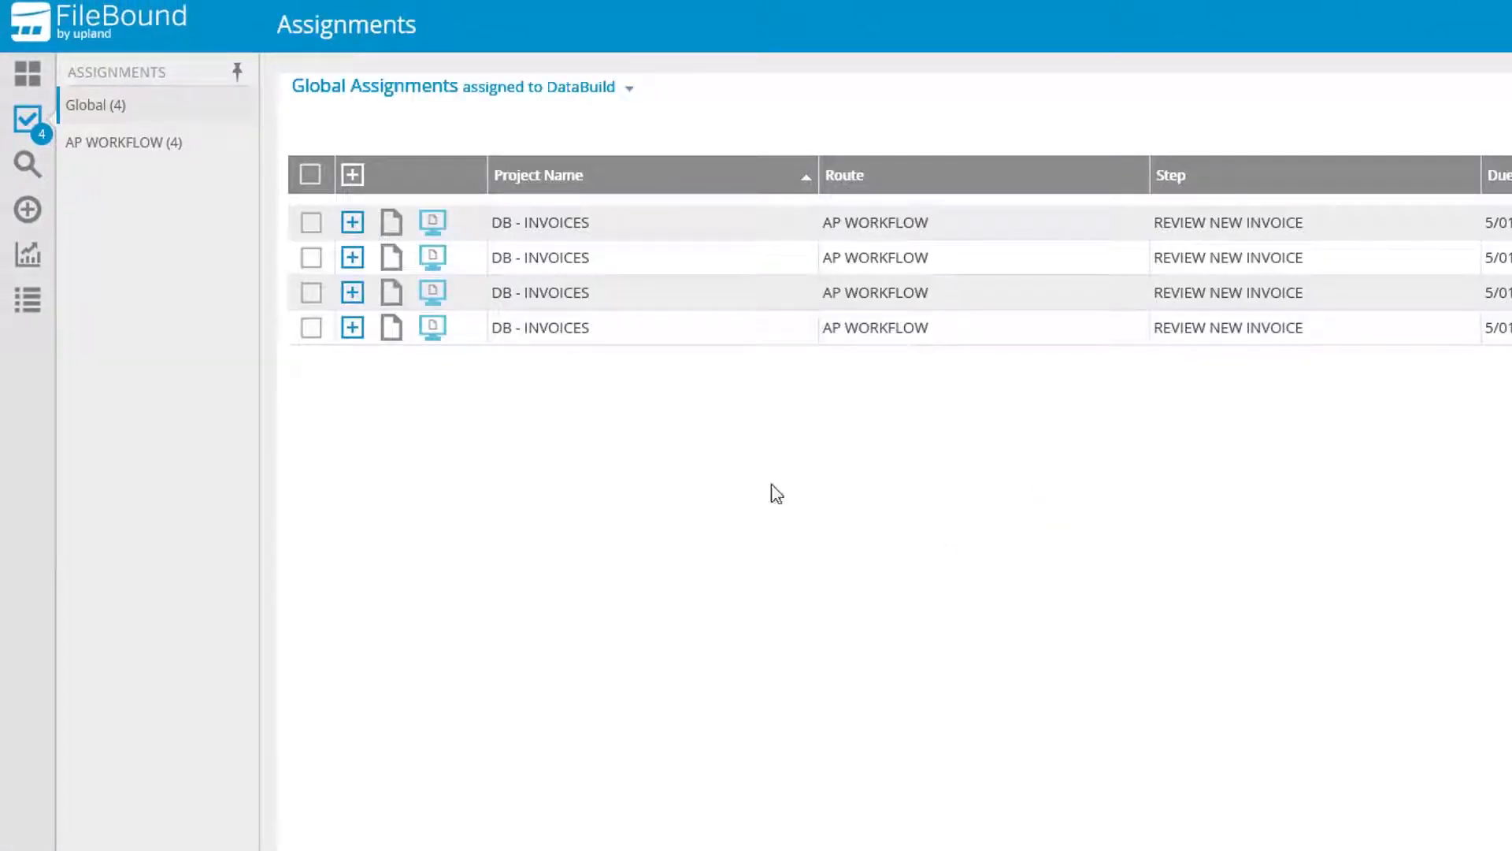
Open invoice 191 from the AP WORKFLOW assignments, review all its file details, and send it for approval as valid data.
click(136, 157)
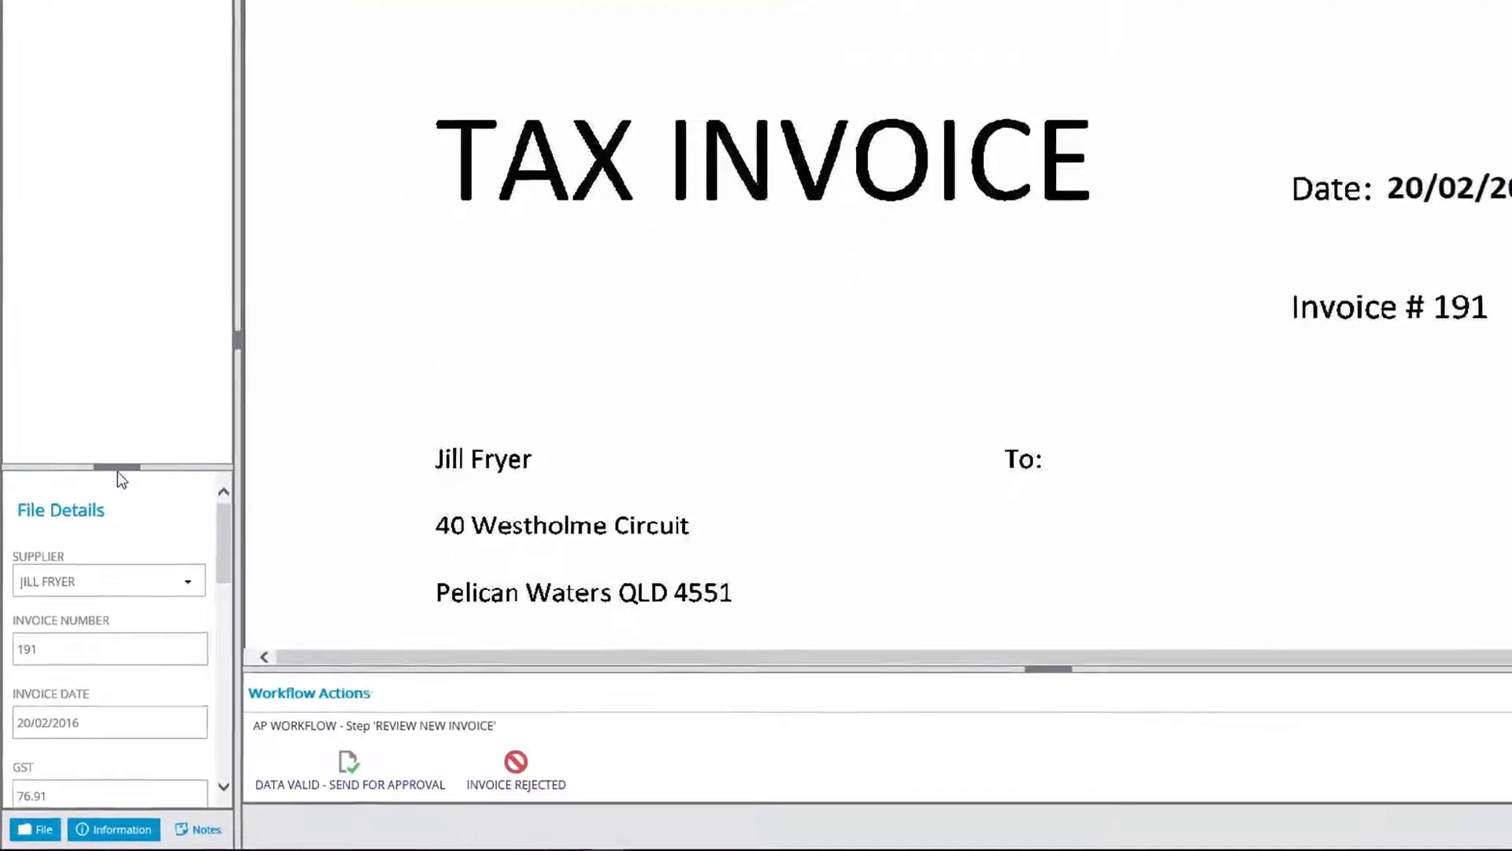
drag(117, 471, 95, 94)
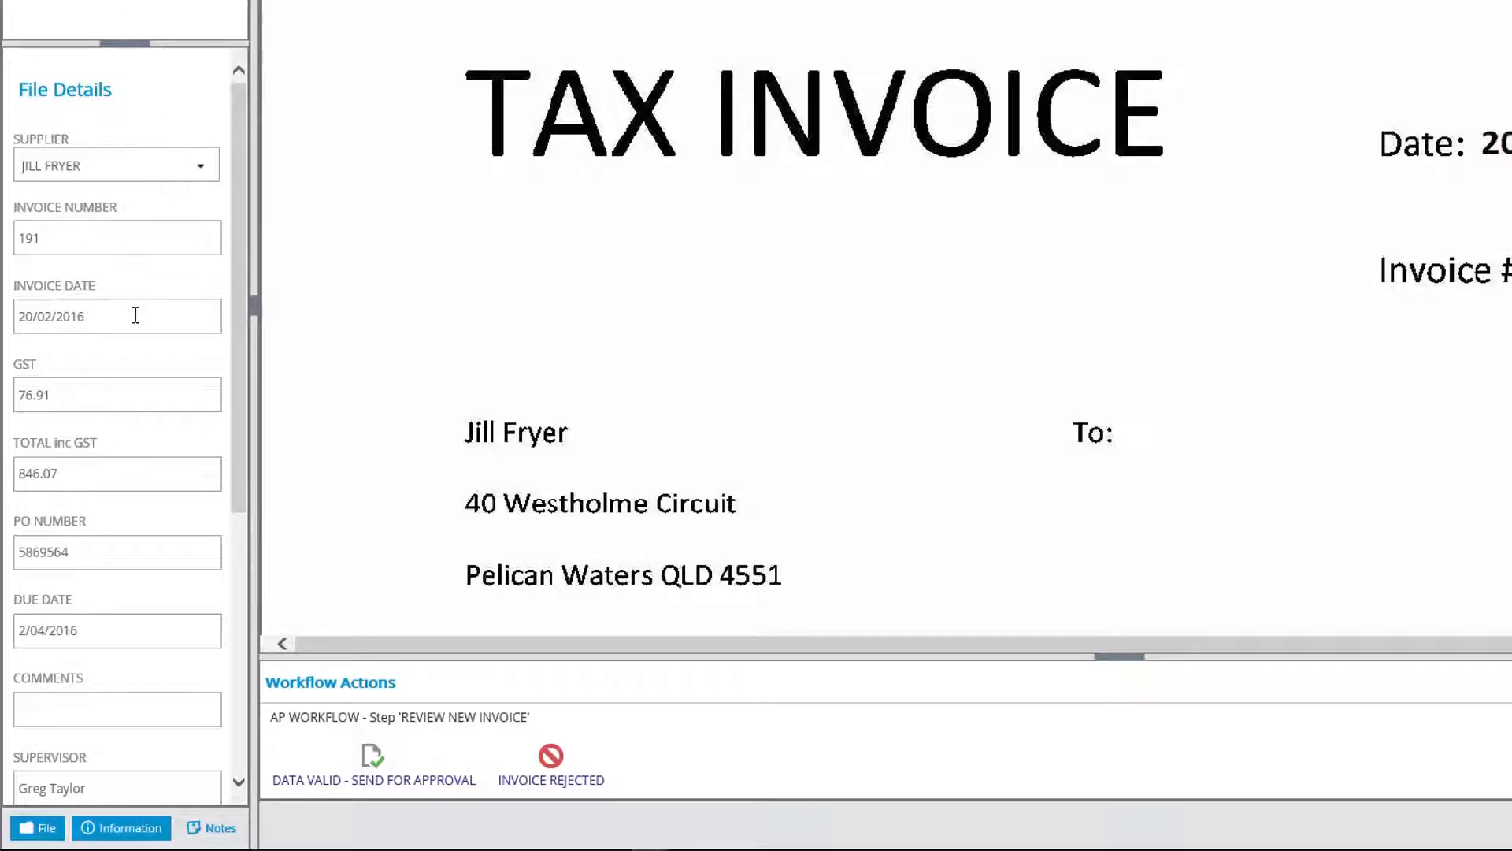
scroll(135, 315, down, 3)
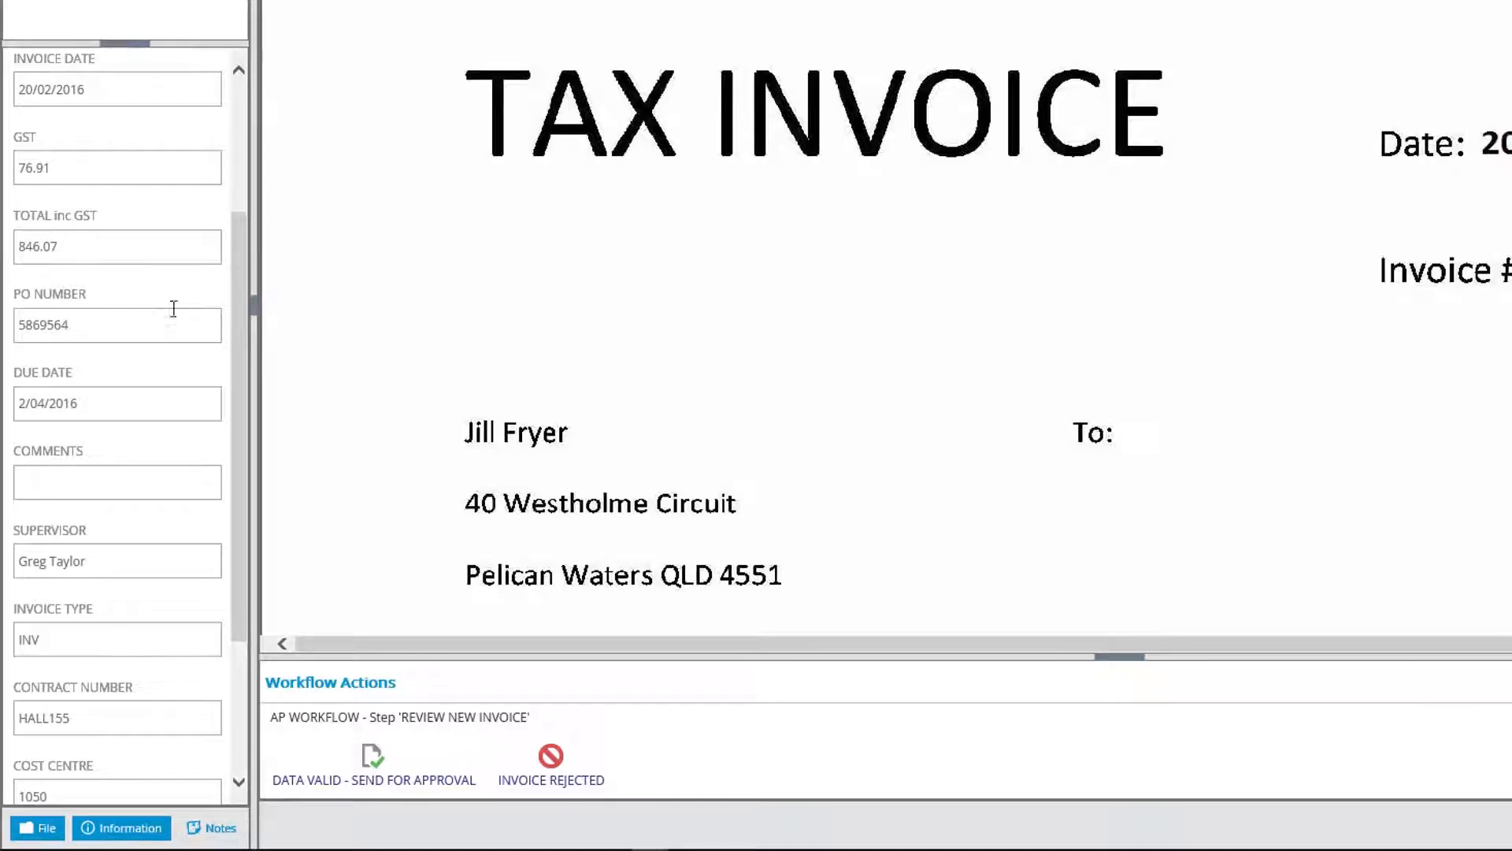
drag(235, 269, 234, 367)
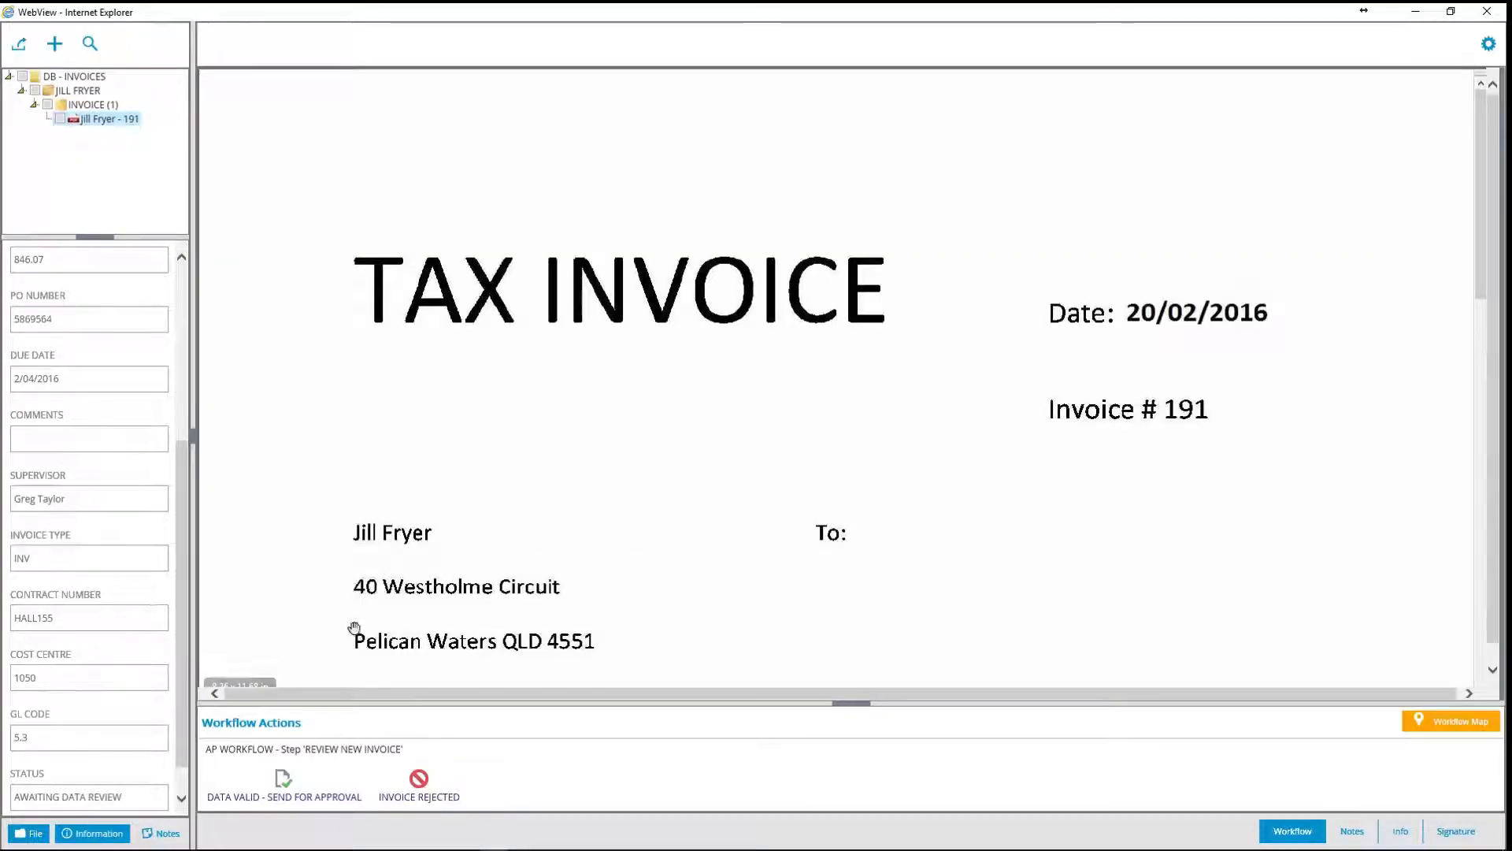
click(283, 783)
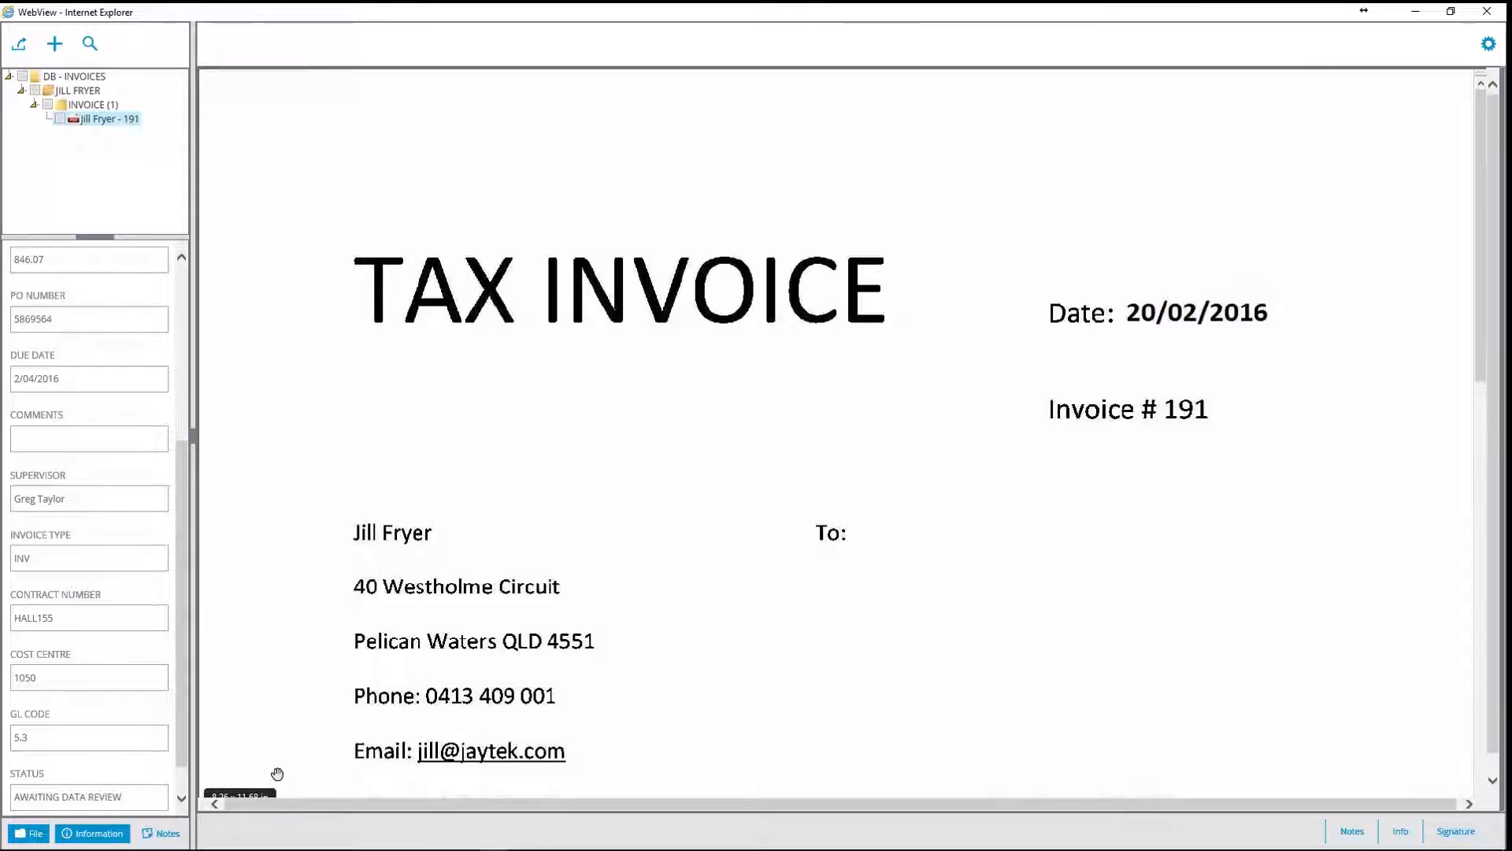
Close the invoice viewer and log out of the DataBuild account.
click(1487, 14)
click(1453, 65)
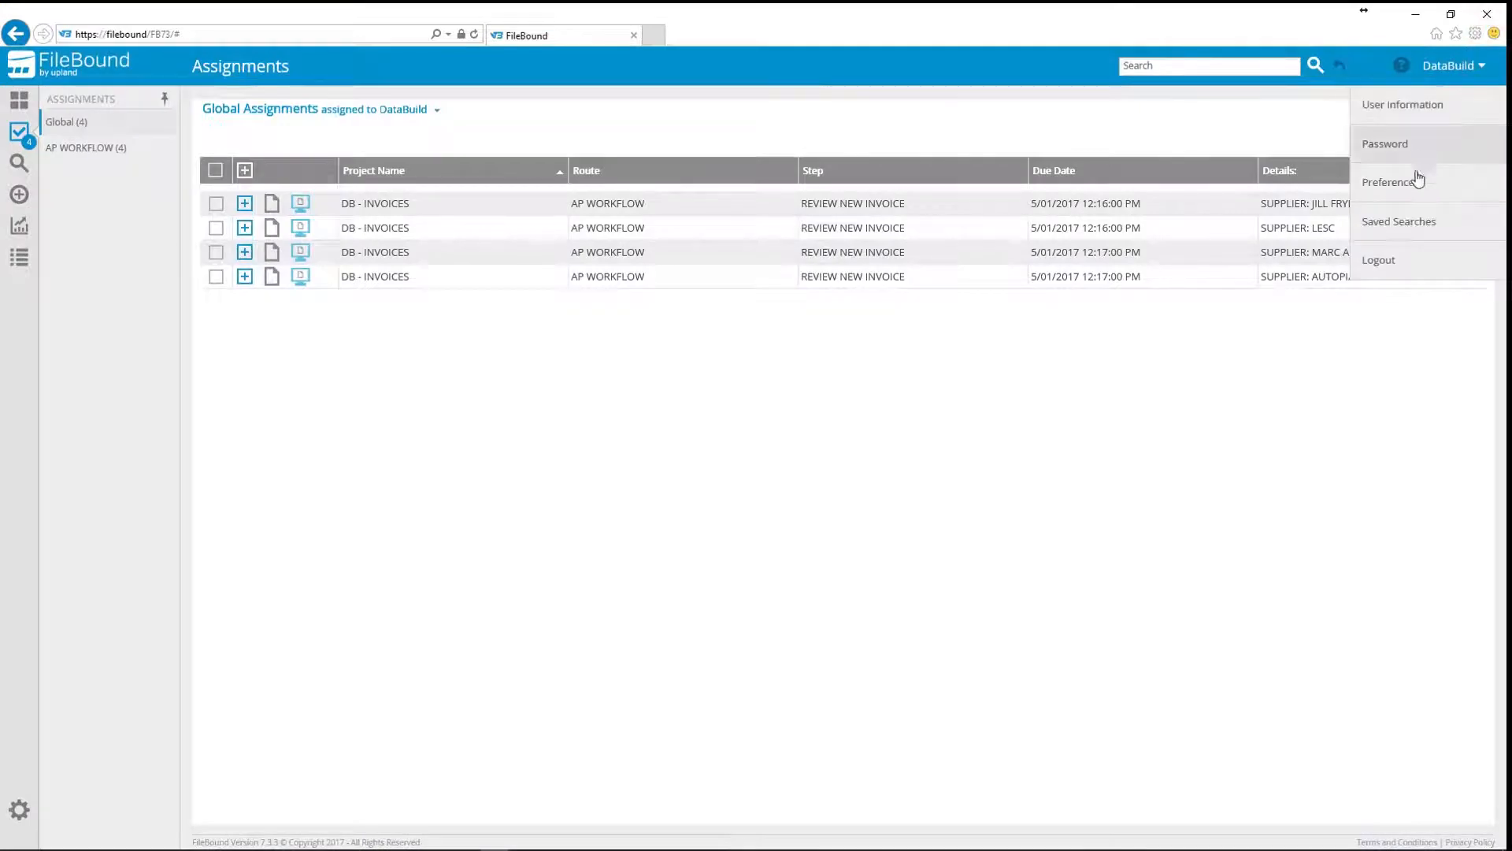
click(1405, 271)
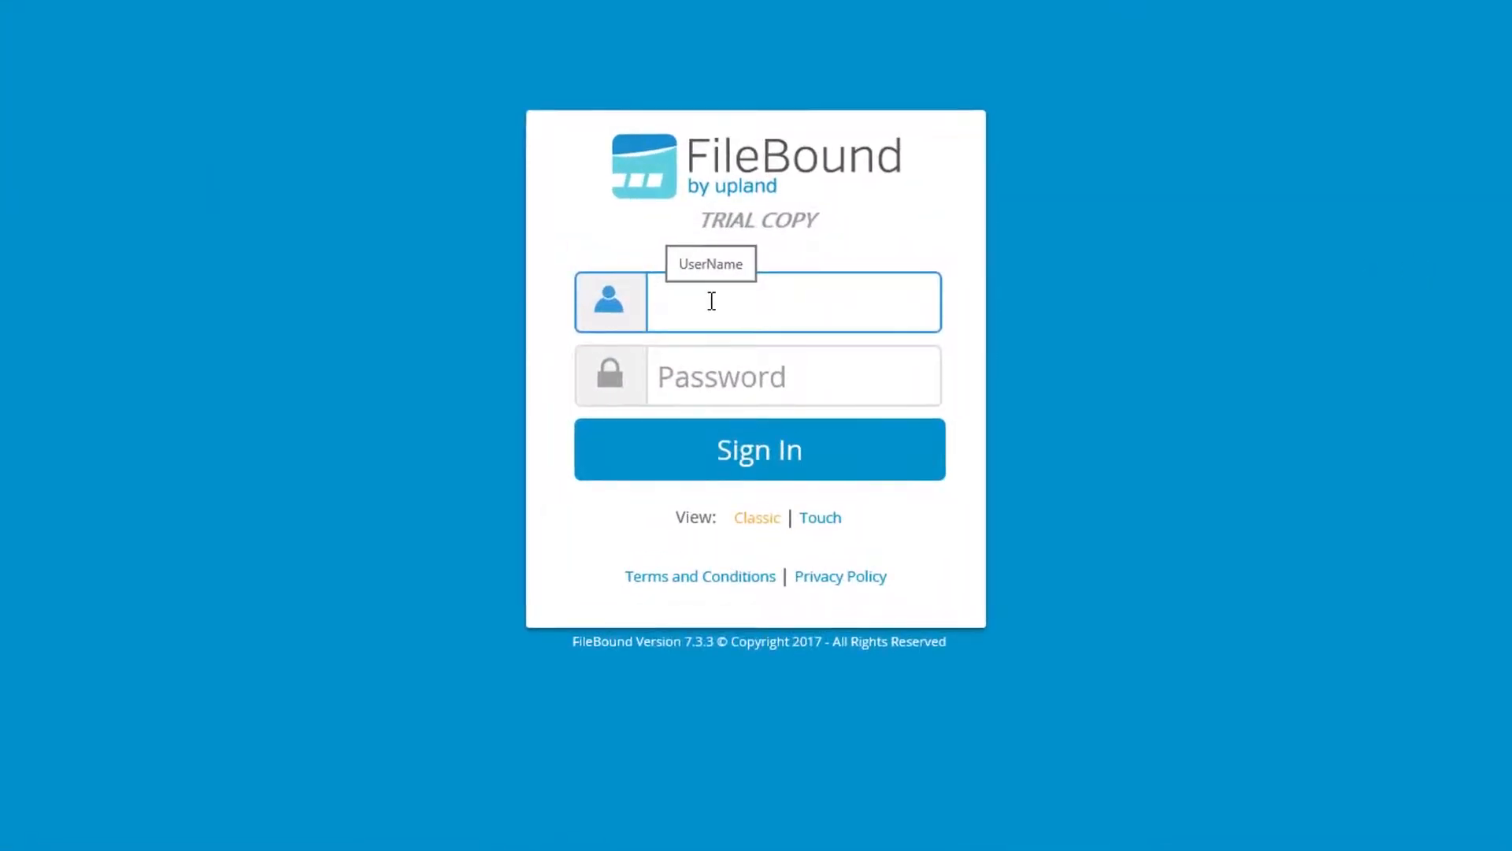
Sign in with the supervisor's username and account password.
text(g)
key(Down)
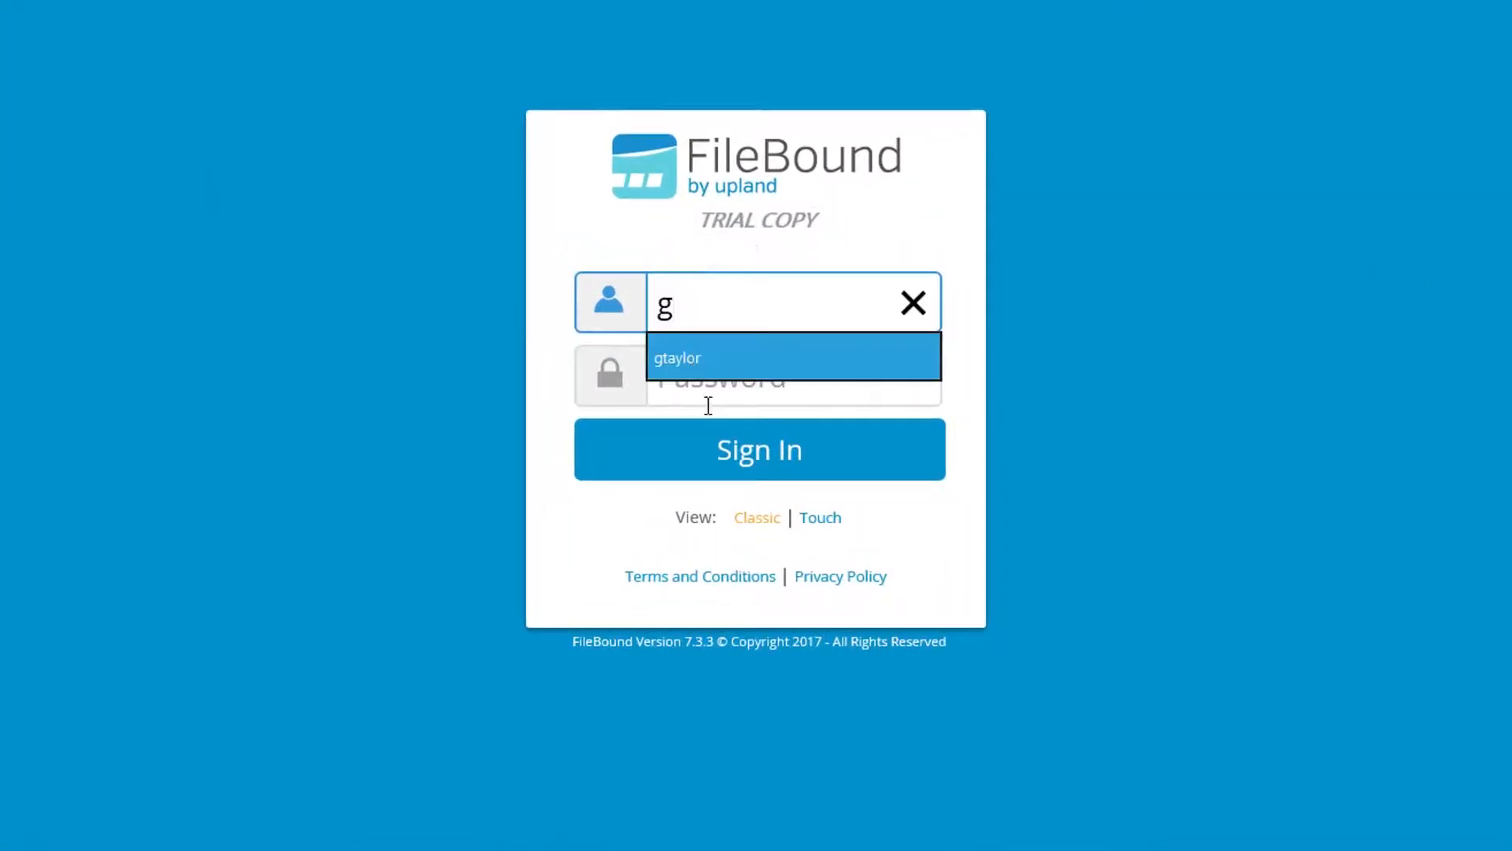
key(Return)
click(706, 461)
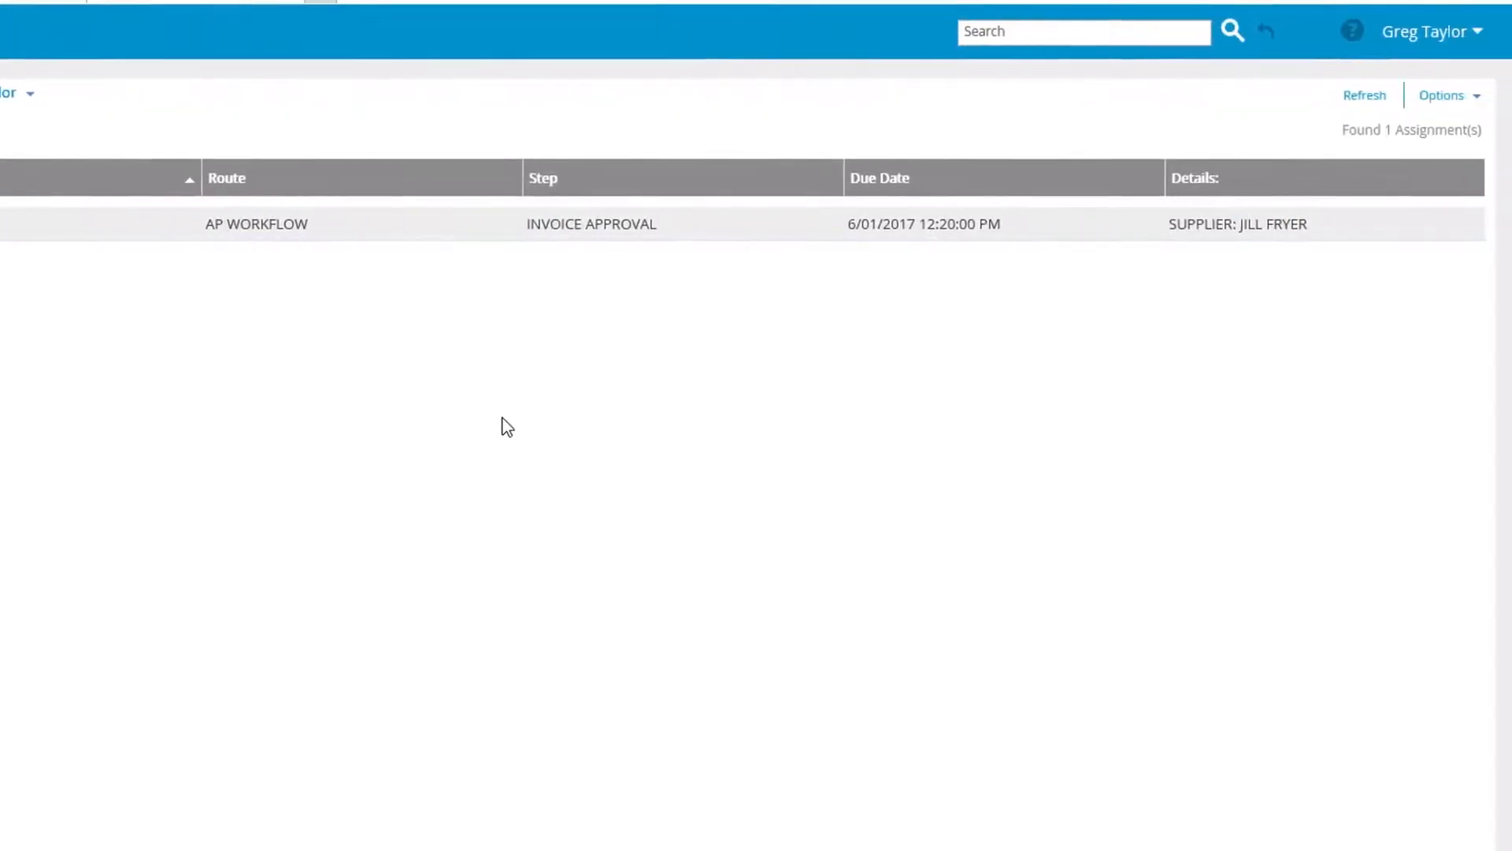
Open the DB - INVOICES assignment at the INVOICE APPROVAL step, check its file details, and approve the invoice.
click(565, 230)
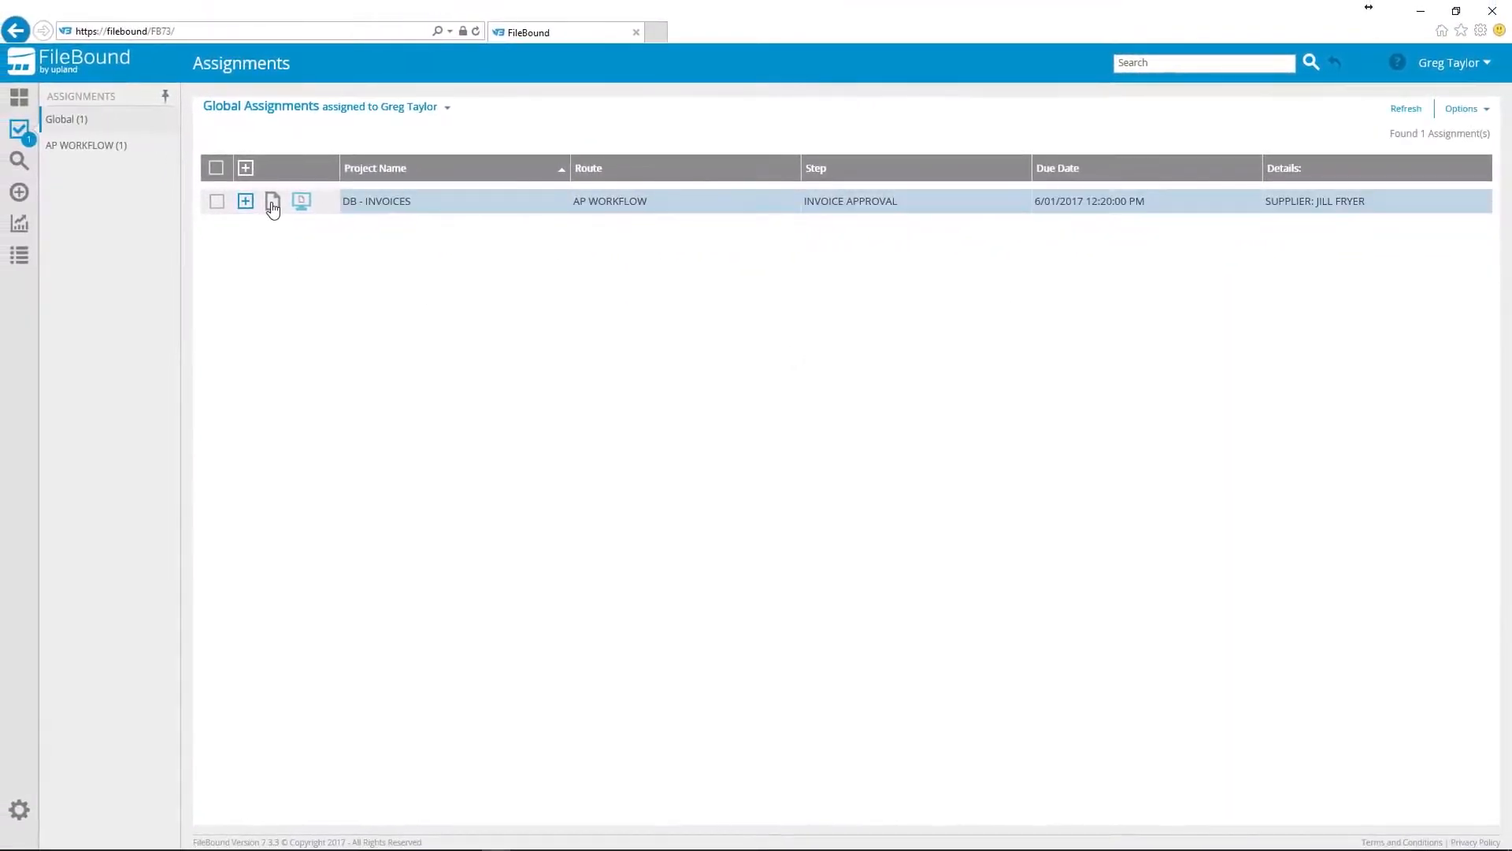
click(248, 203)
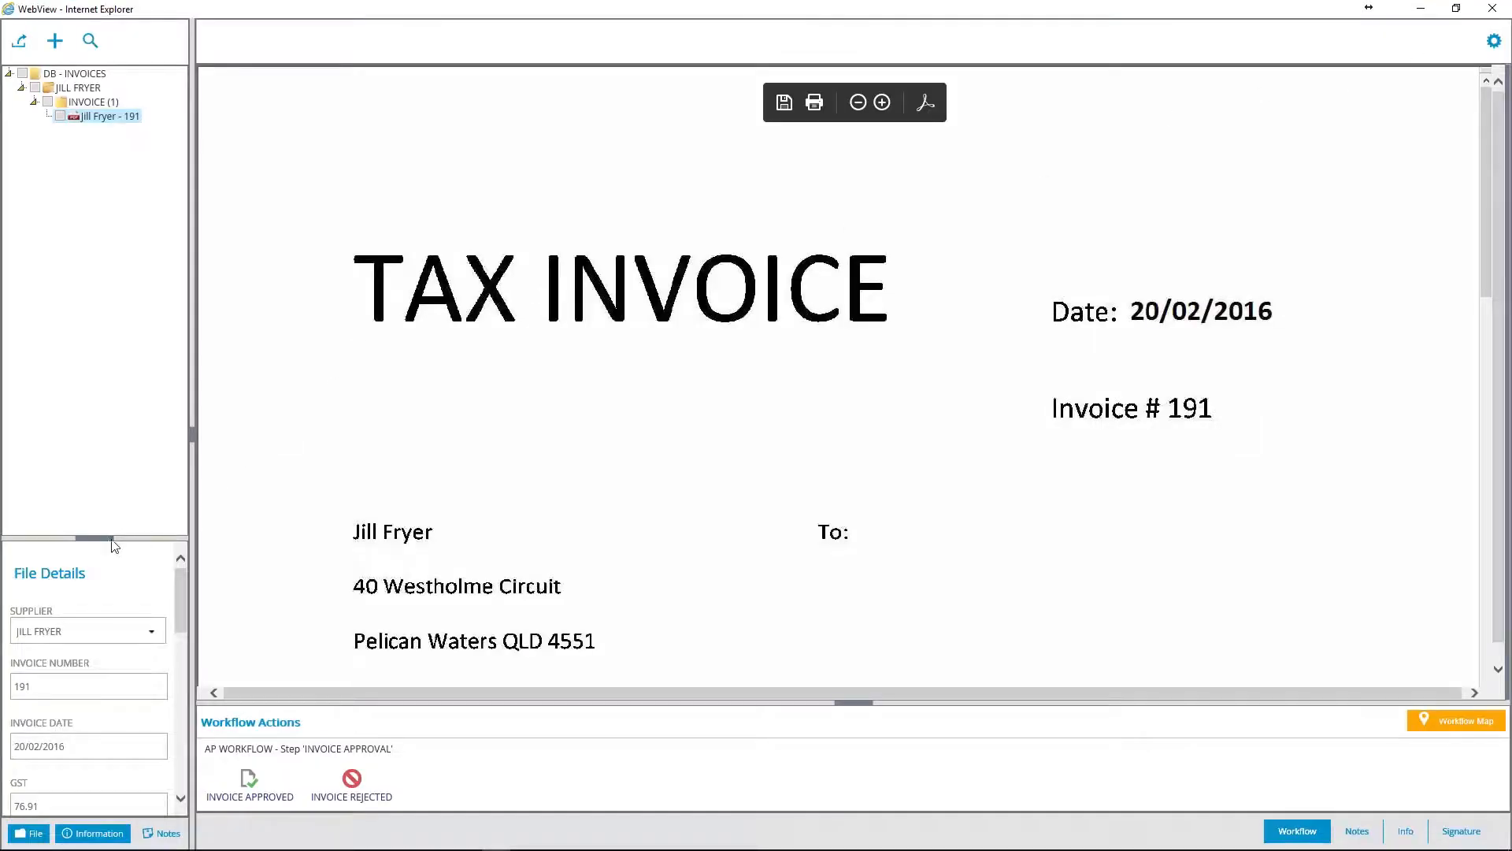
drag(97, 542, 111, 189)
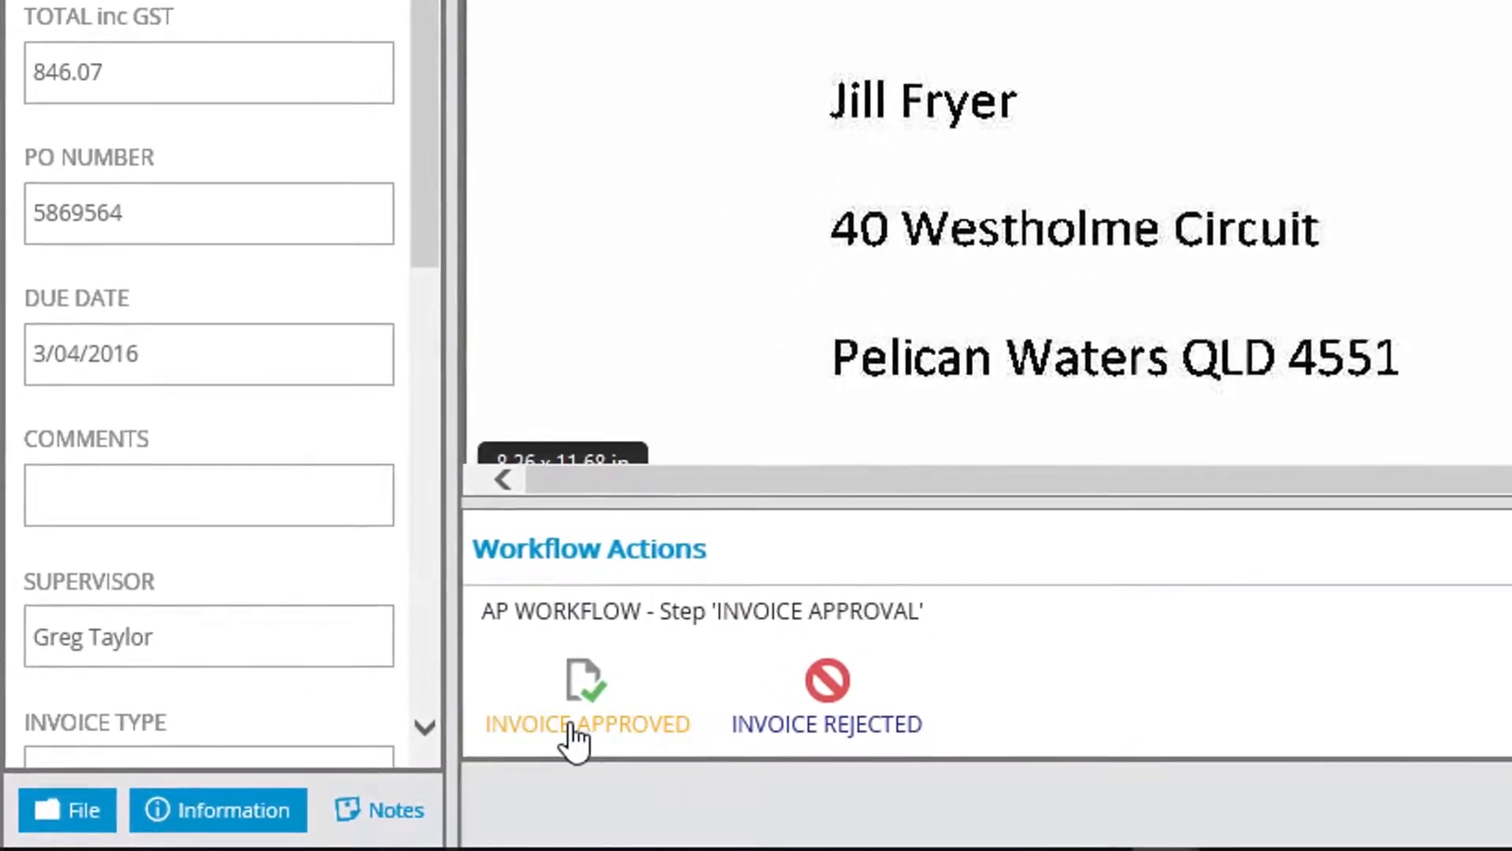
click(575, 726)
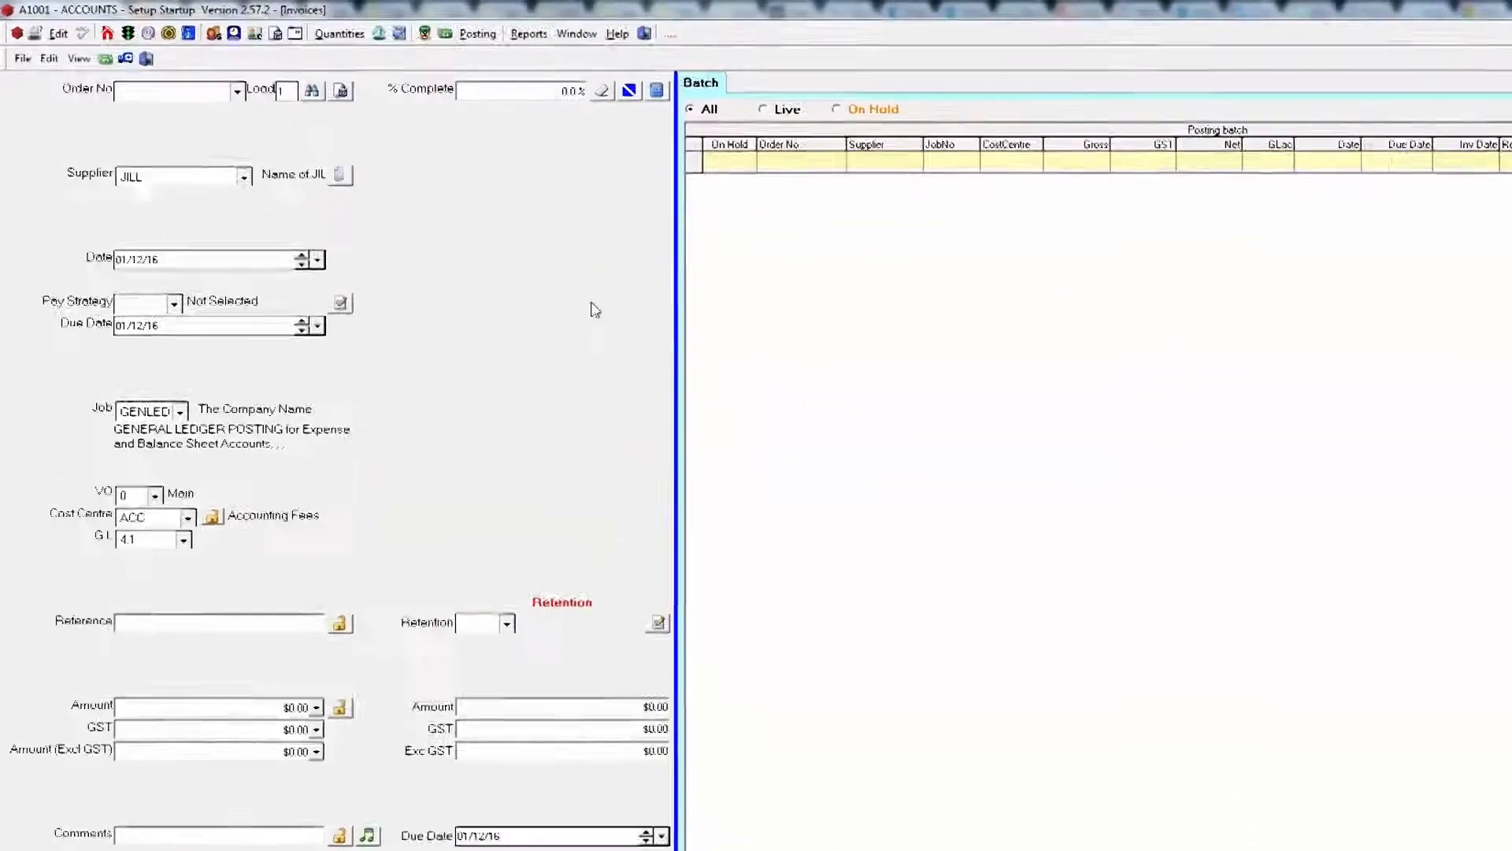
In the Databuild accounts program, load the CSV invoice batch Databuild-Import-New and post all of its invoices.
click(23, 60)
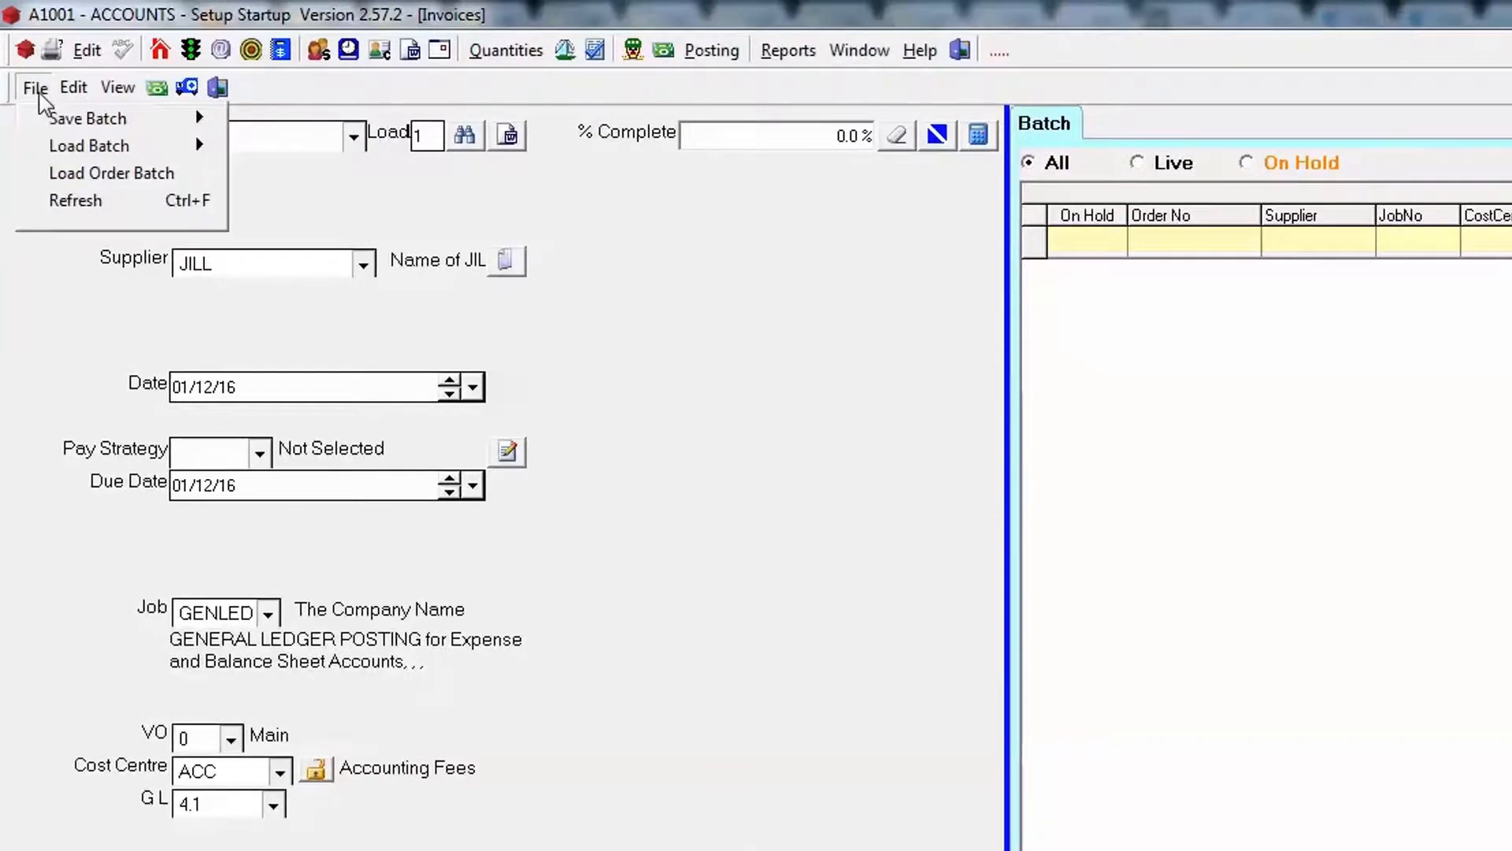
click(126, 143)
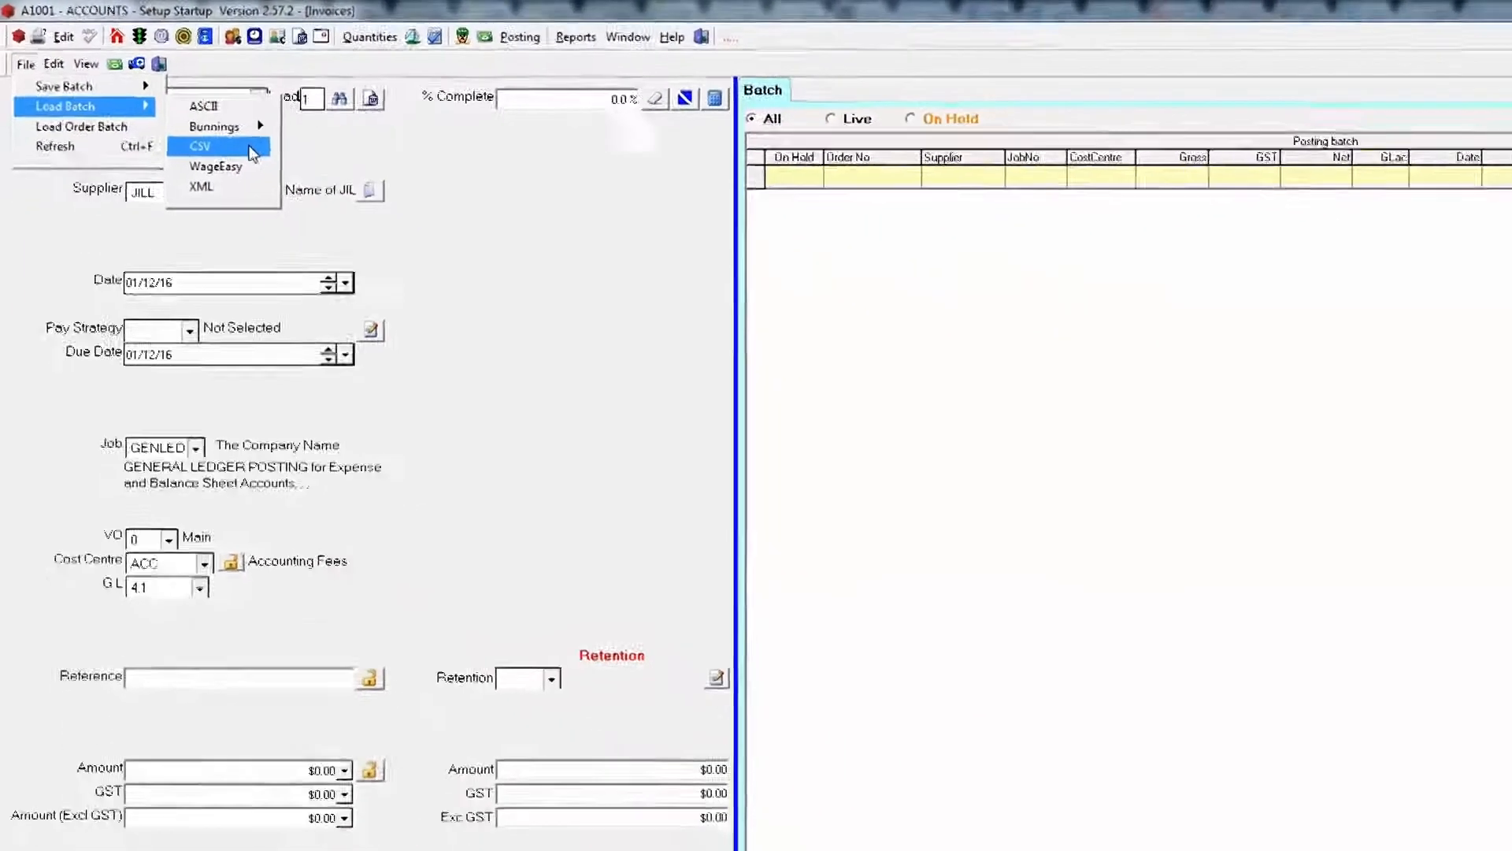
click(311, 200)
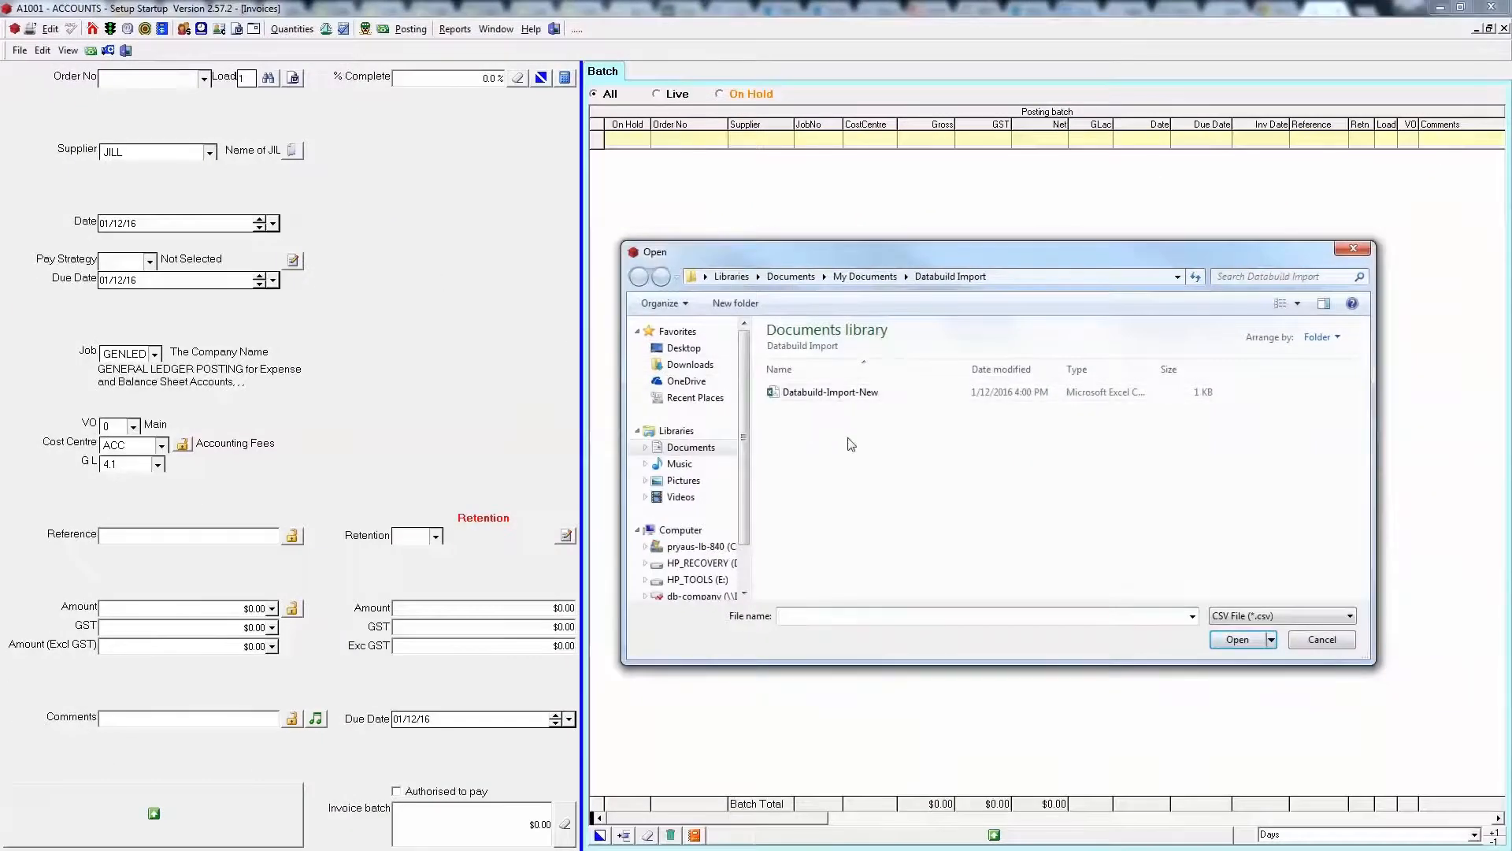
click(908, 400)
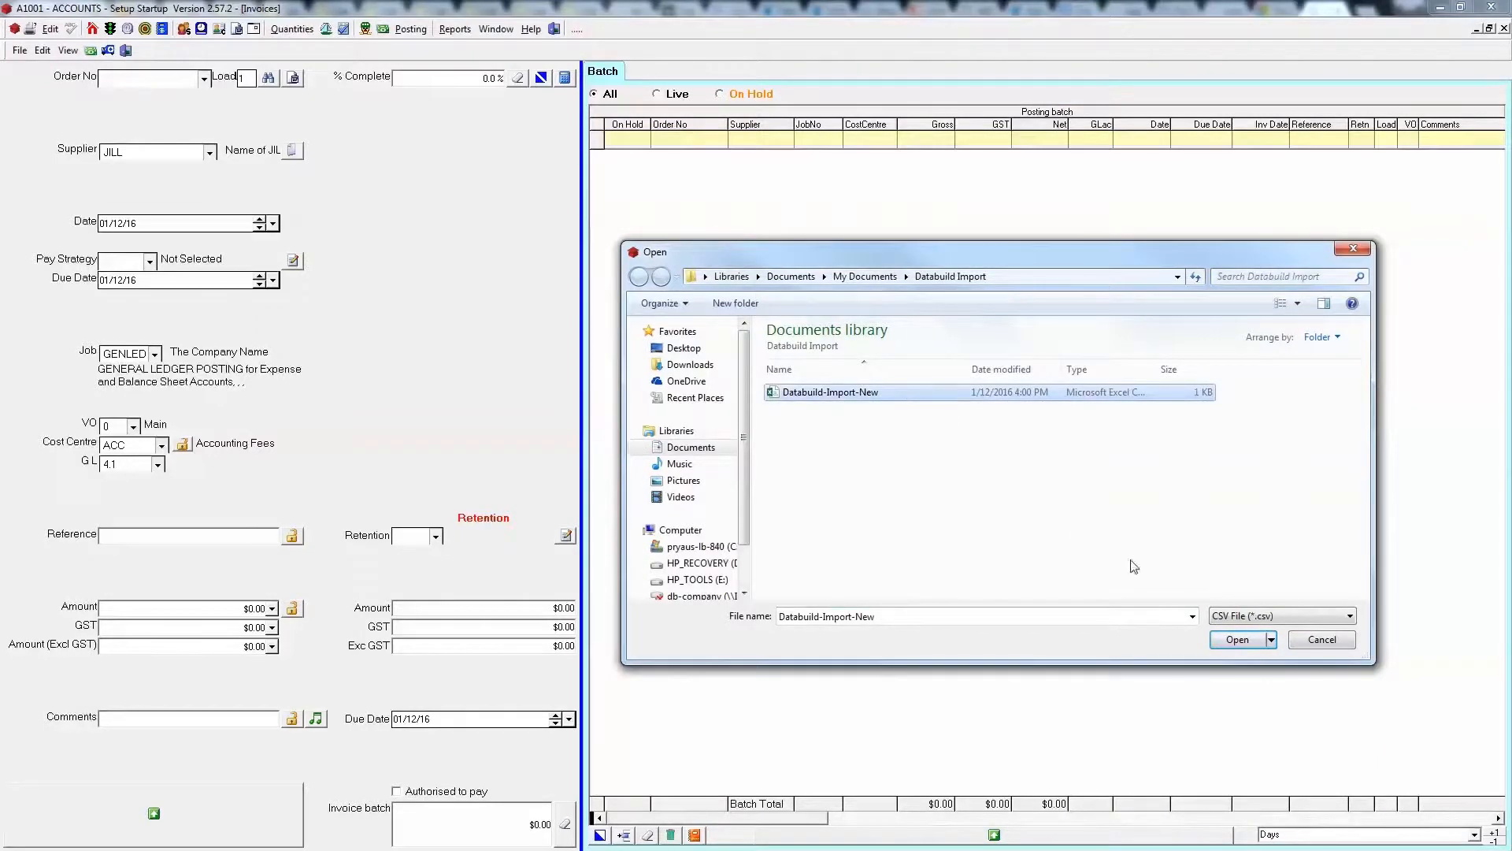
click(1235, 639)
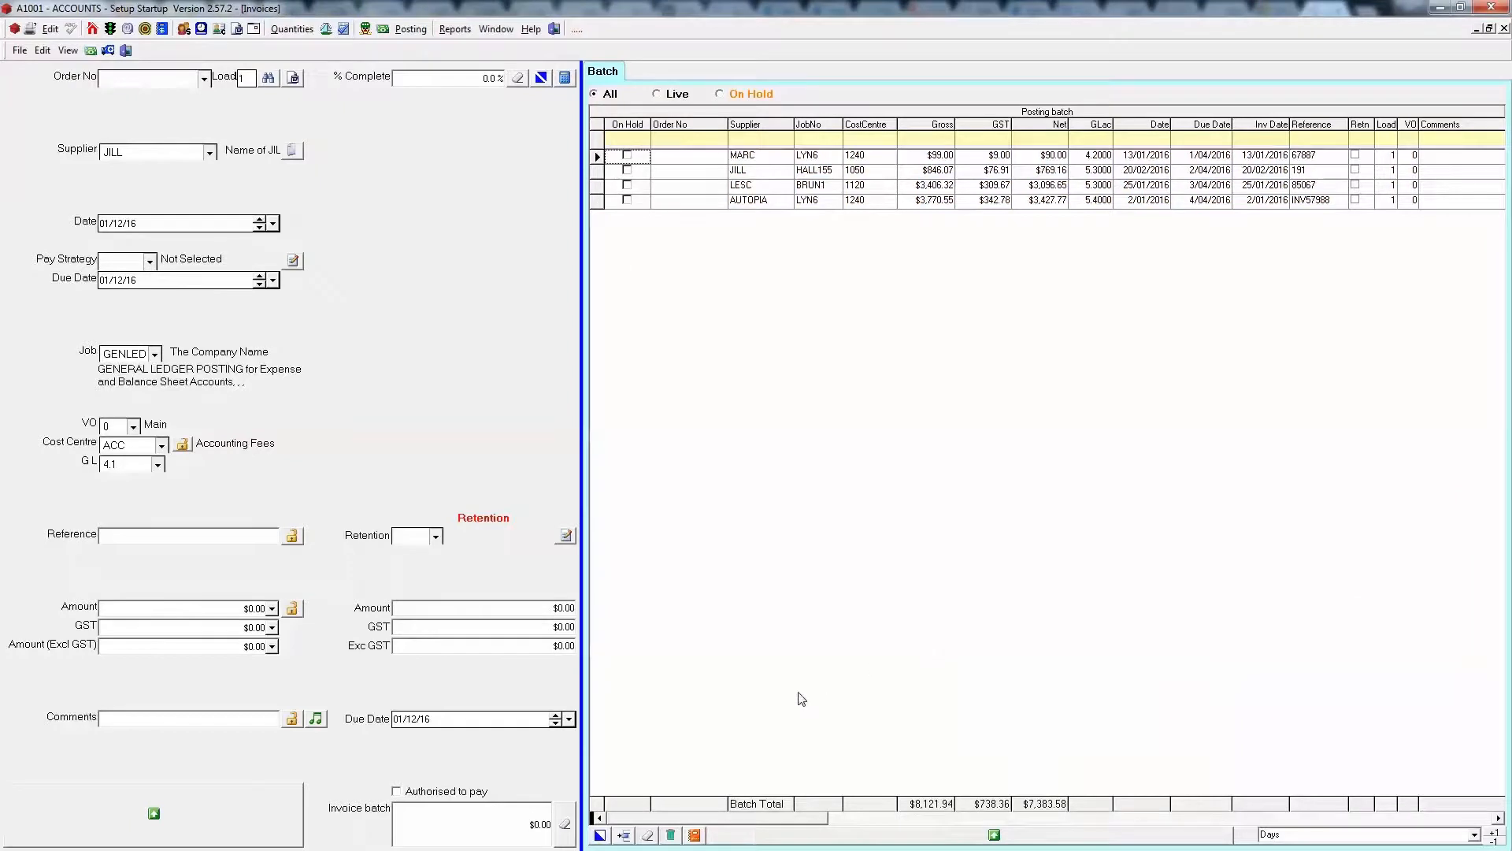
click(600, 835)
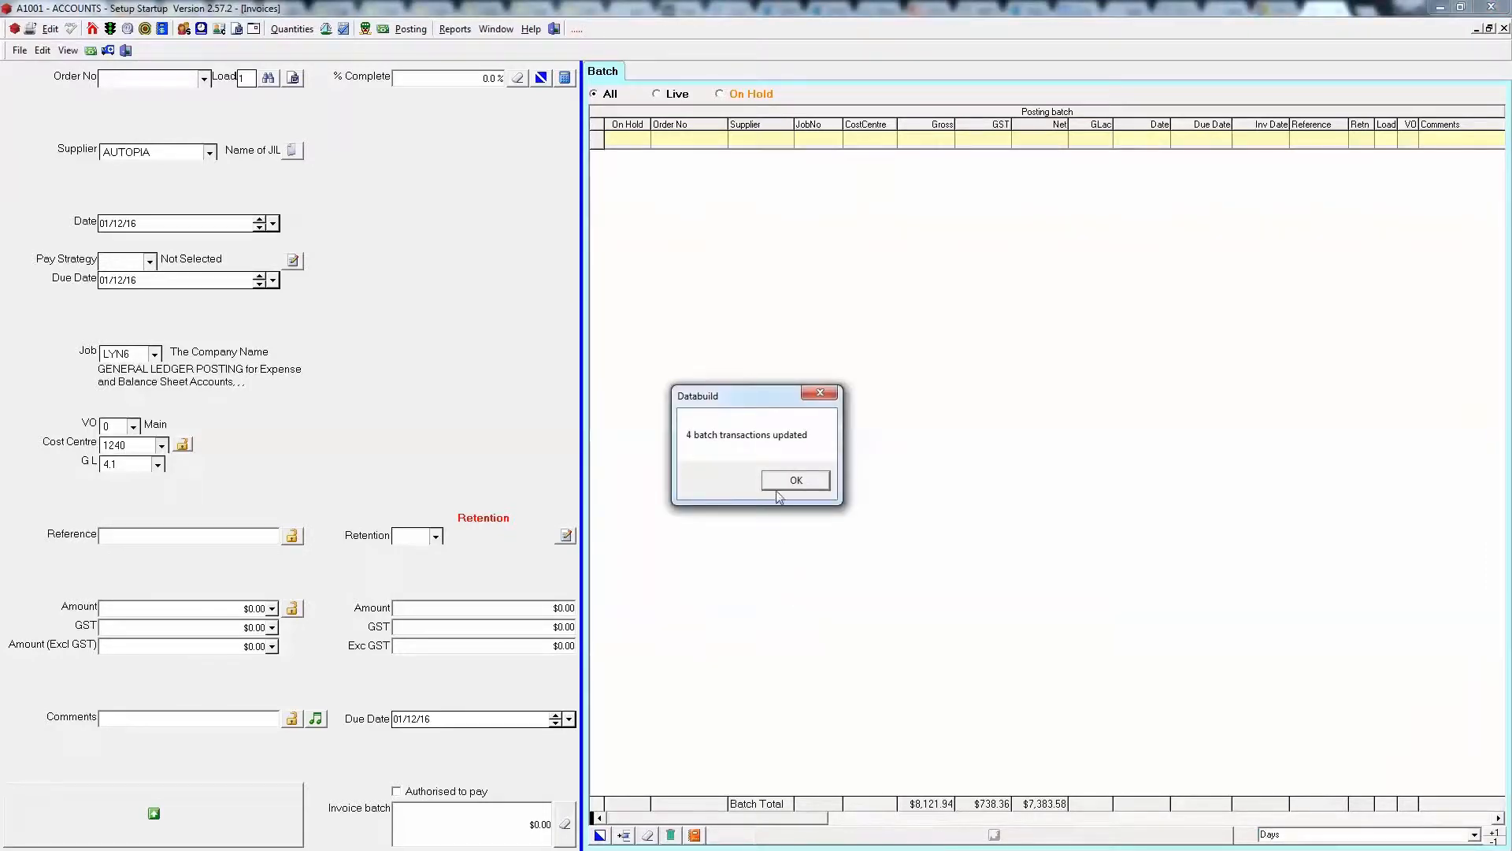
click(795, 480)
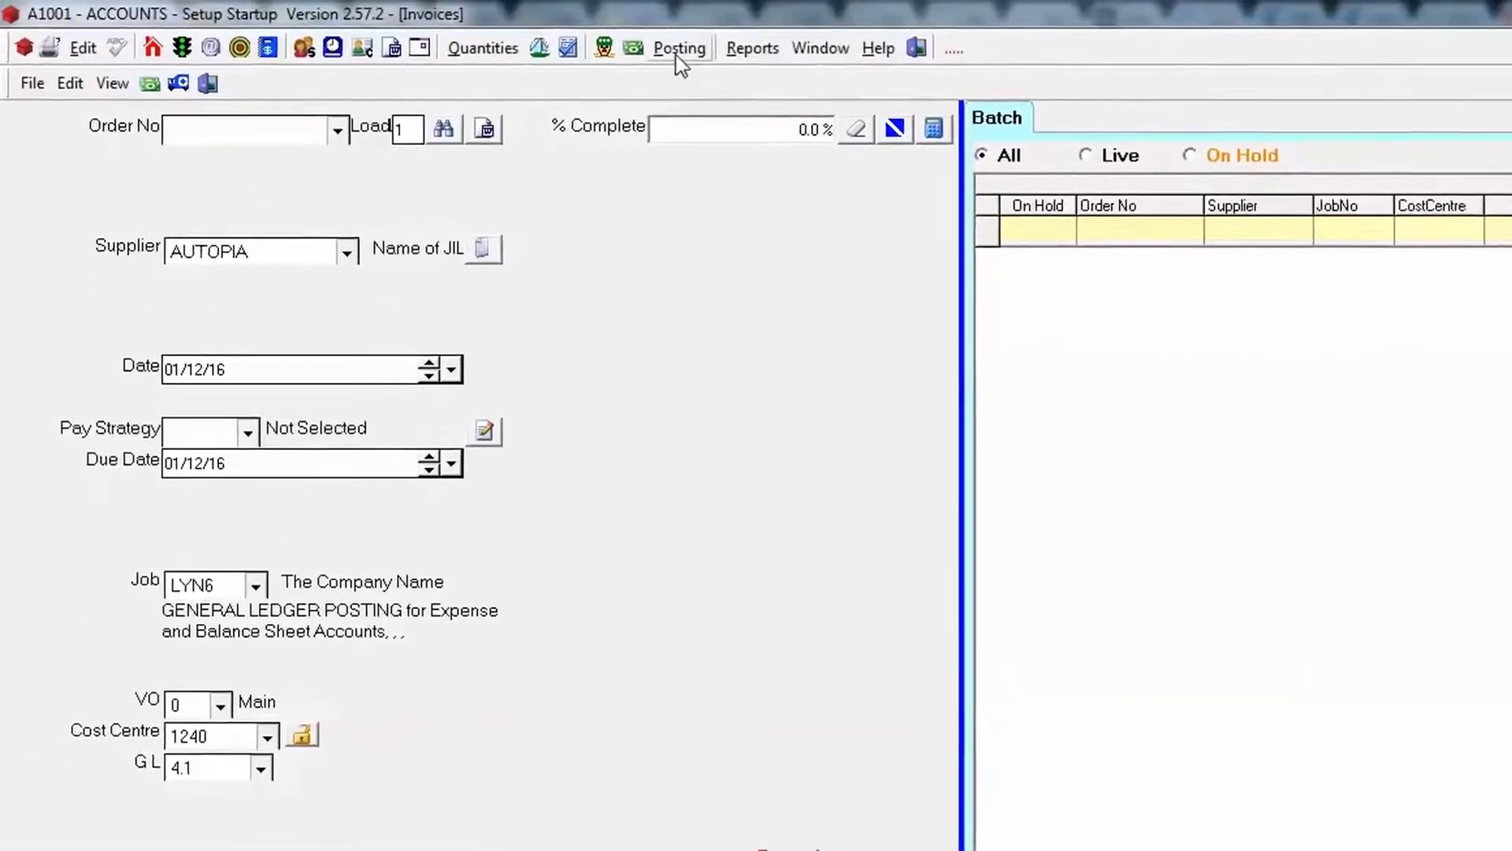
Open the Audit Trail and select transactions 102 to 105 to check the posted invoices.
click(480, 34)
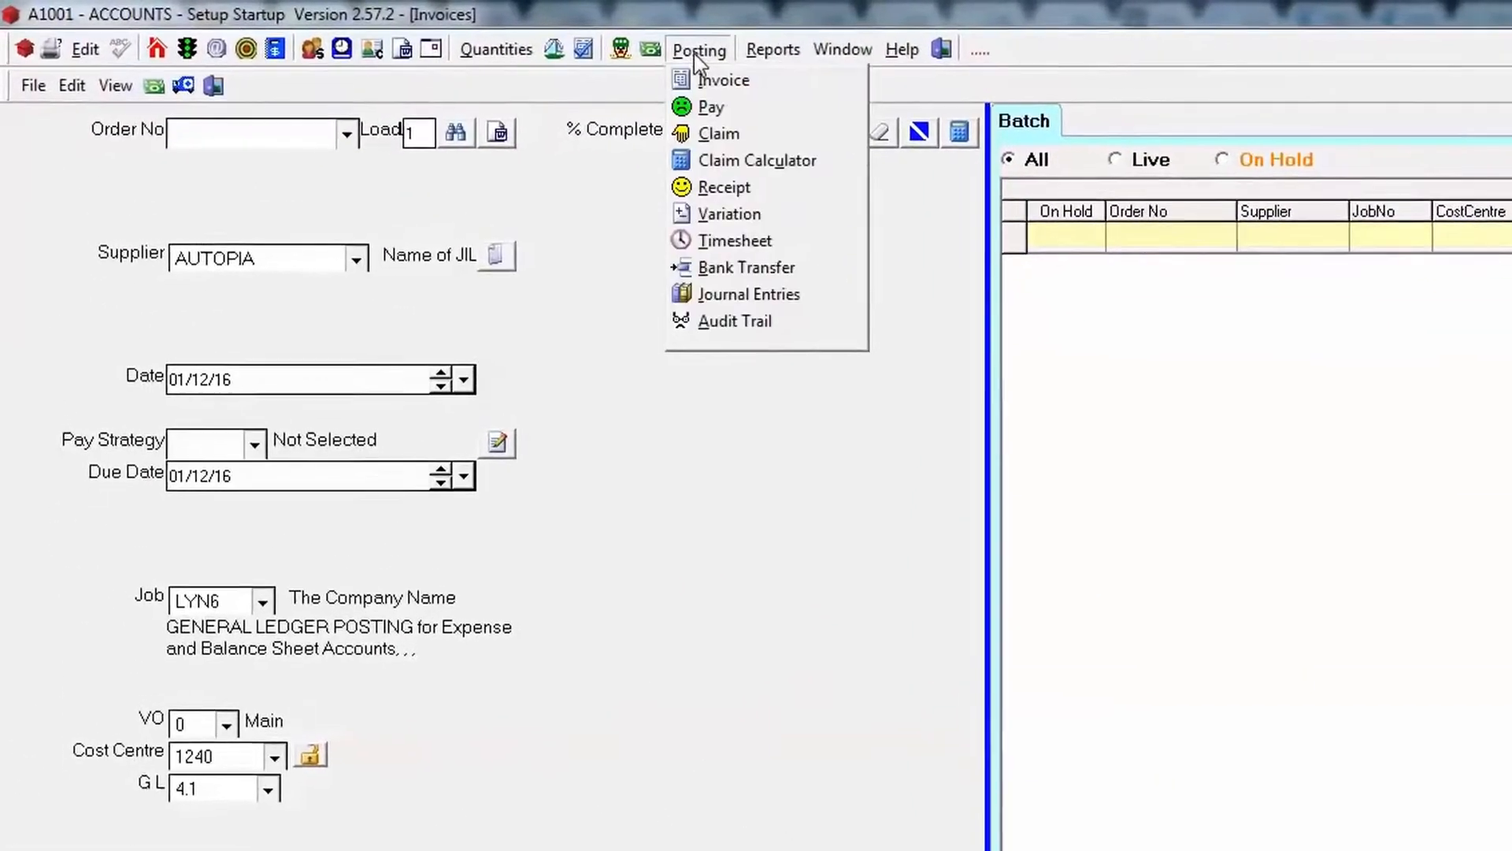
click(823, 327)
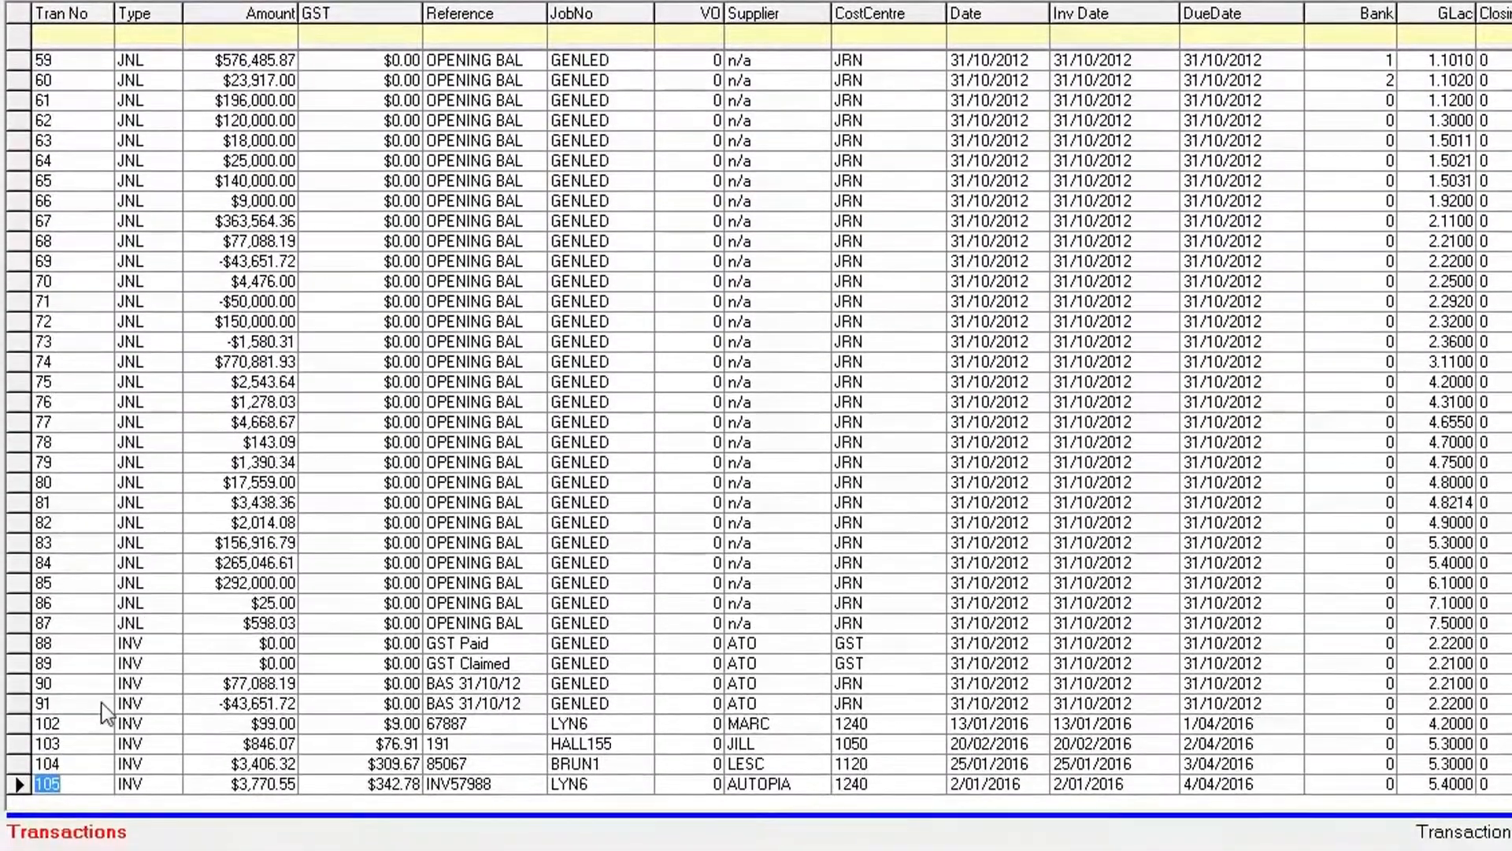
click(13, 722)
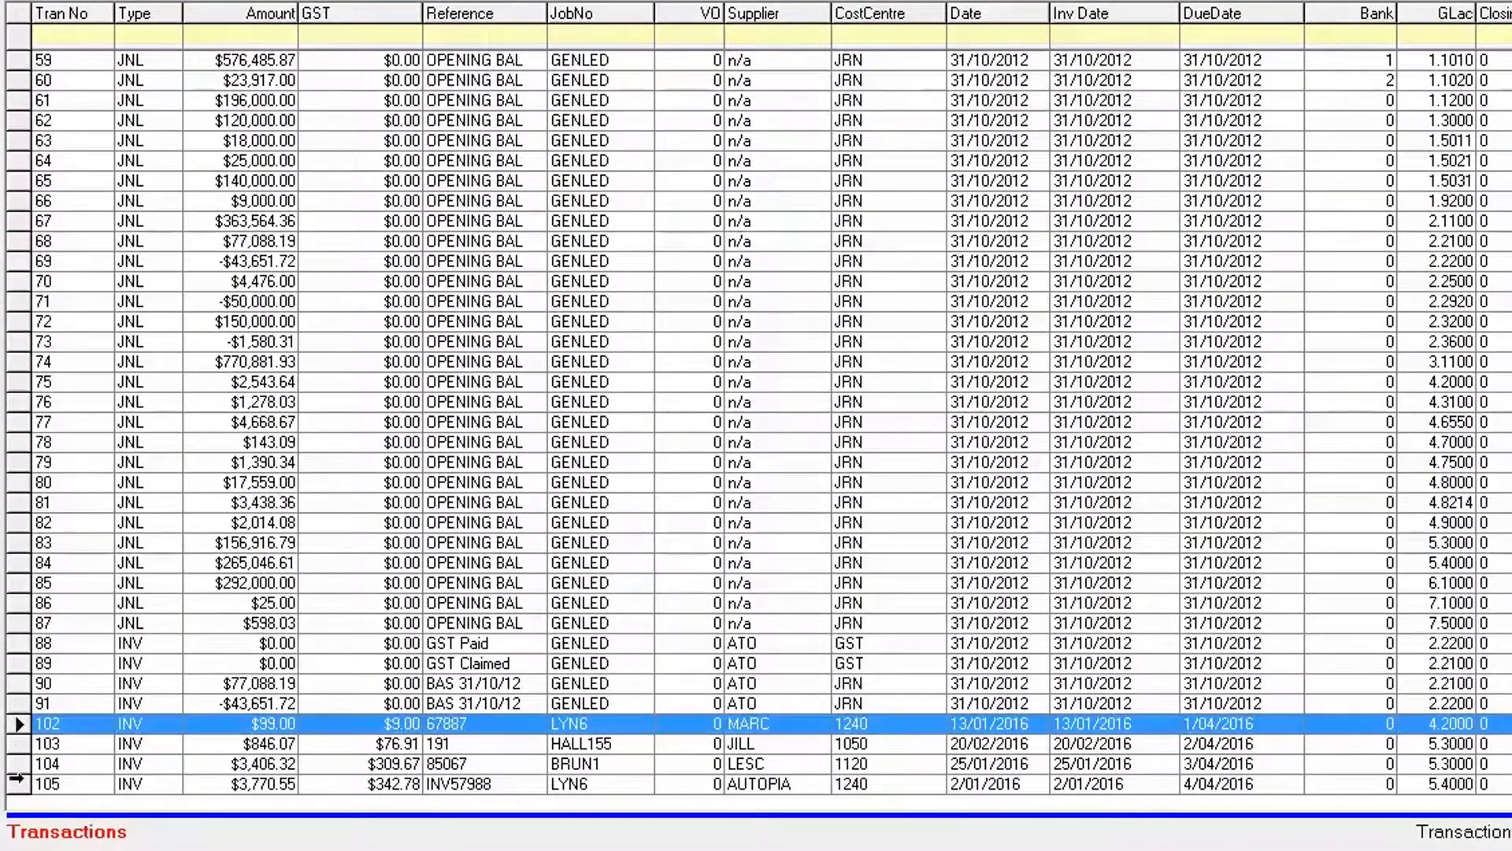
shift+click(17, 783)
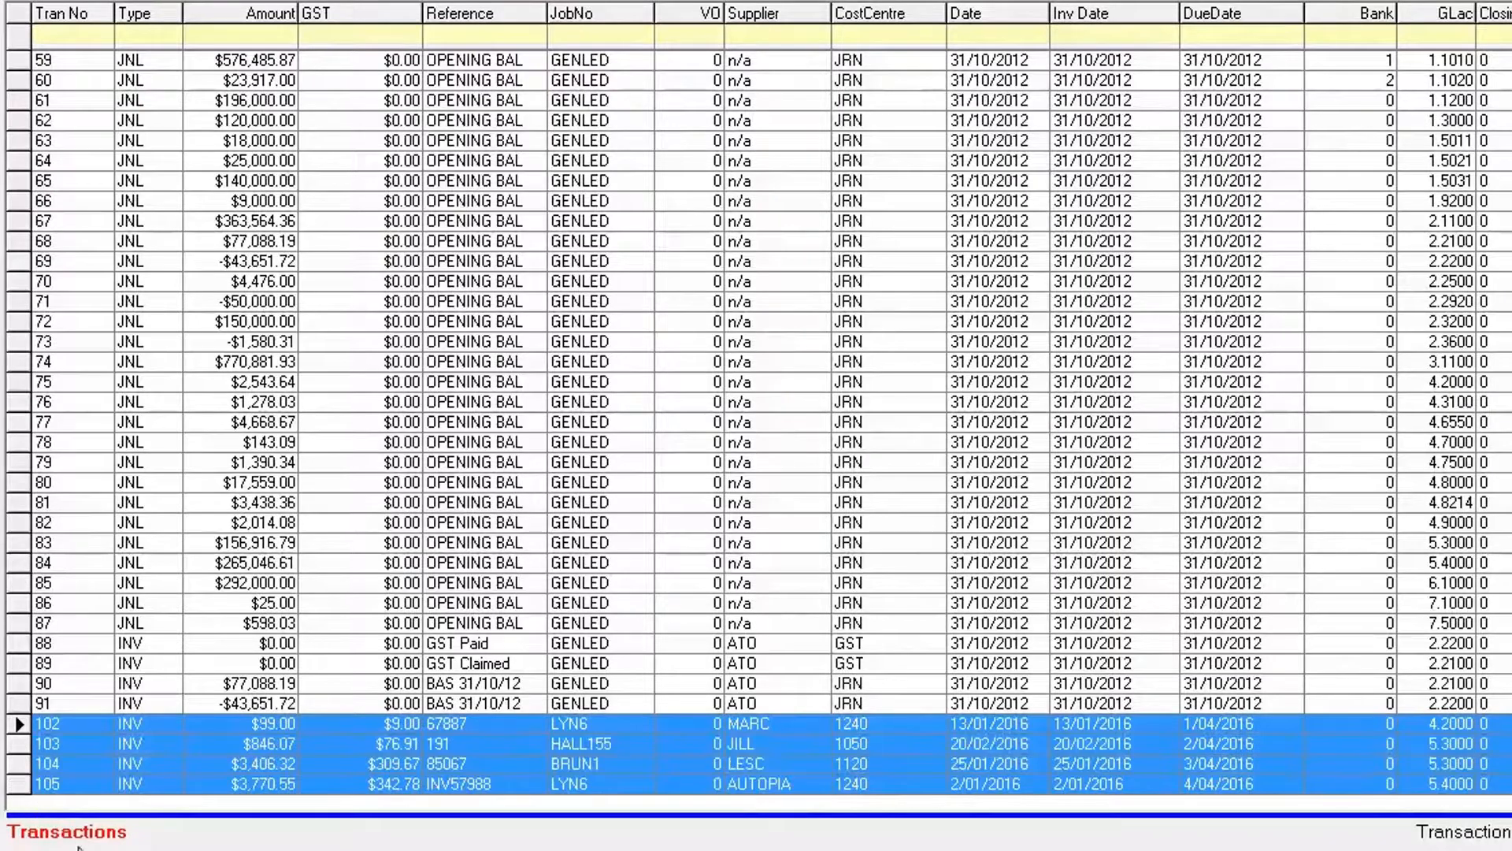